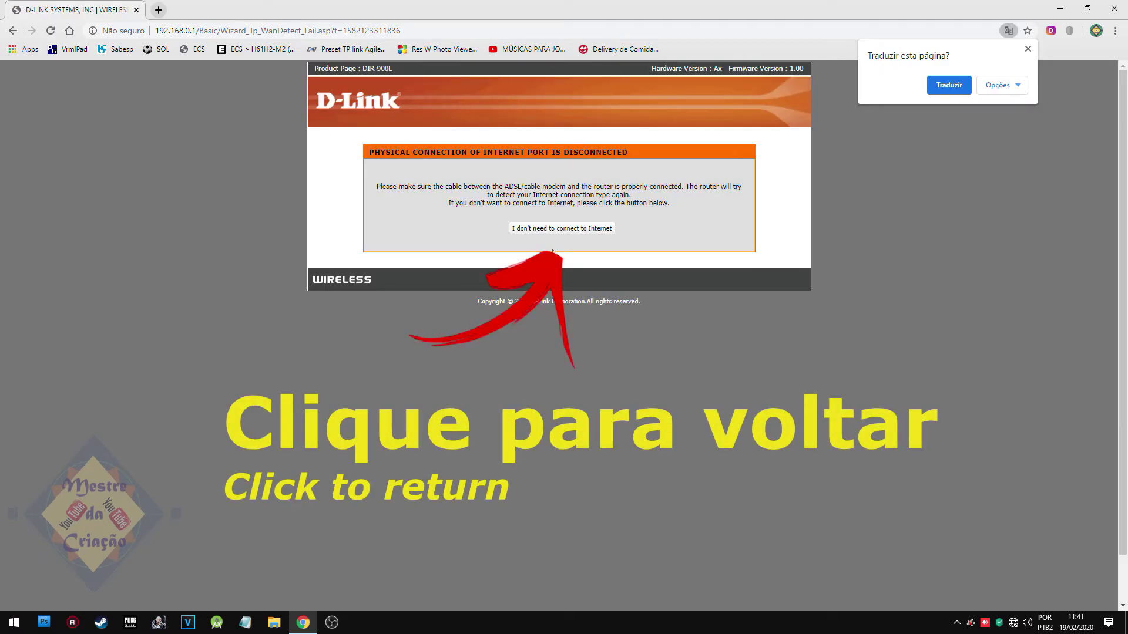
# Skip the wizard's internet connection step, since the internet port is disconnected.
pyautogui.click(560, 229)
# Return to the main page and log in as admin with a blank password.
pyautogui.click(565, 212)
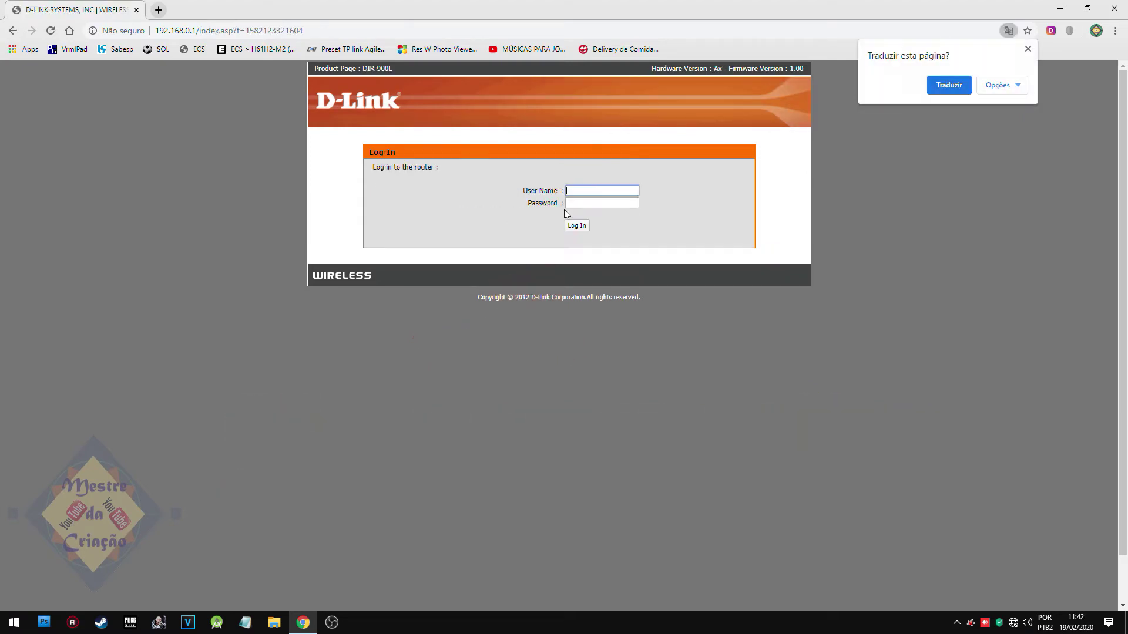
pyautogui.click(567, 190)
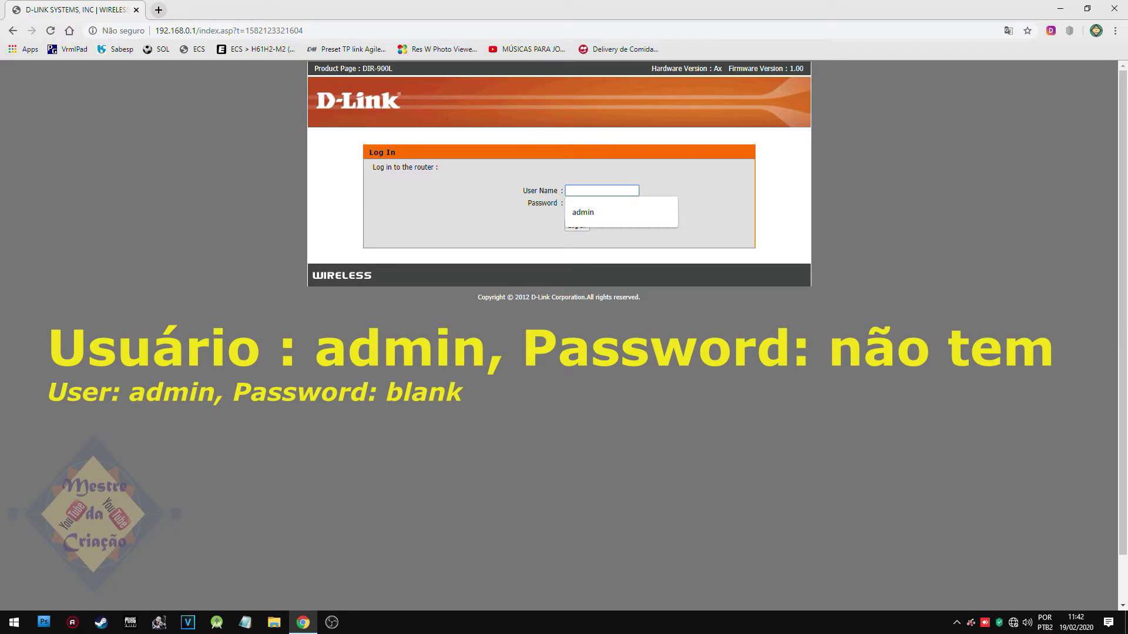
pyautogui.write('admin')
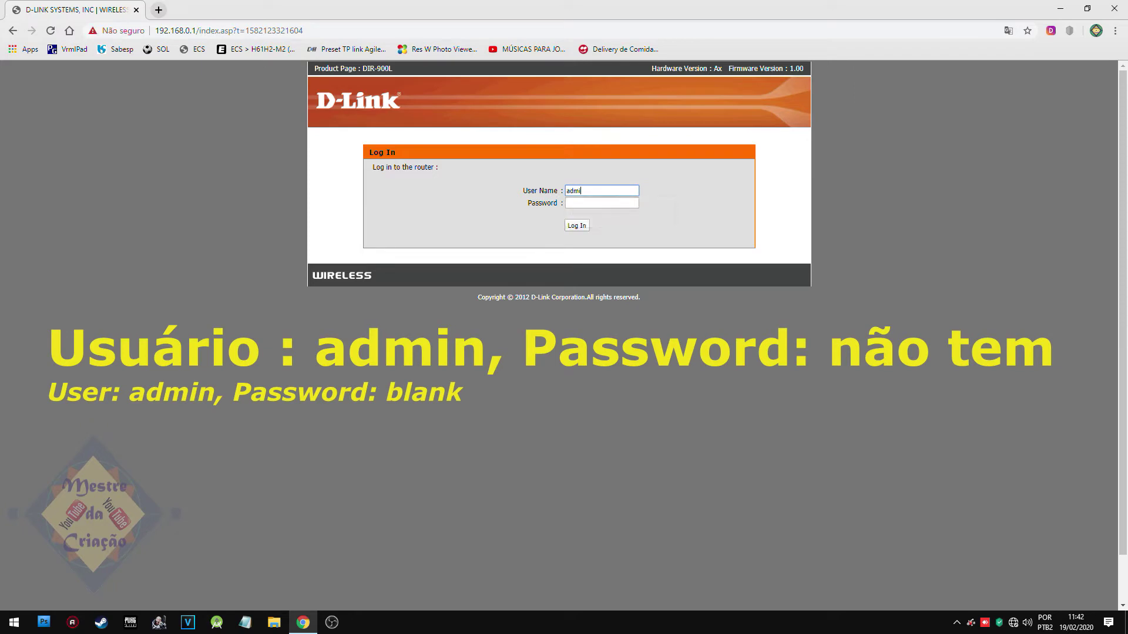
pyautogui.click(584, 227)
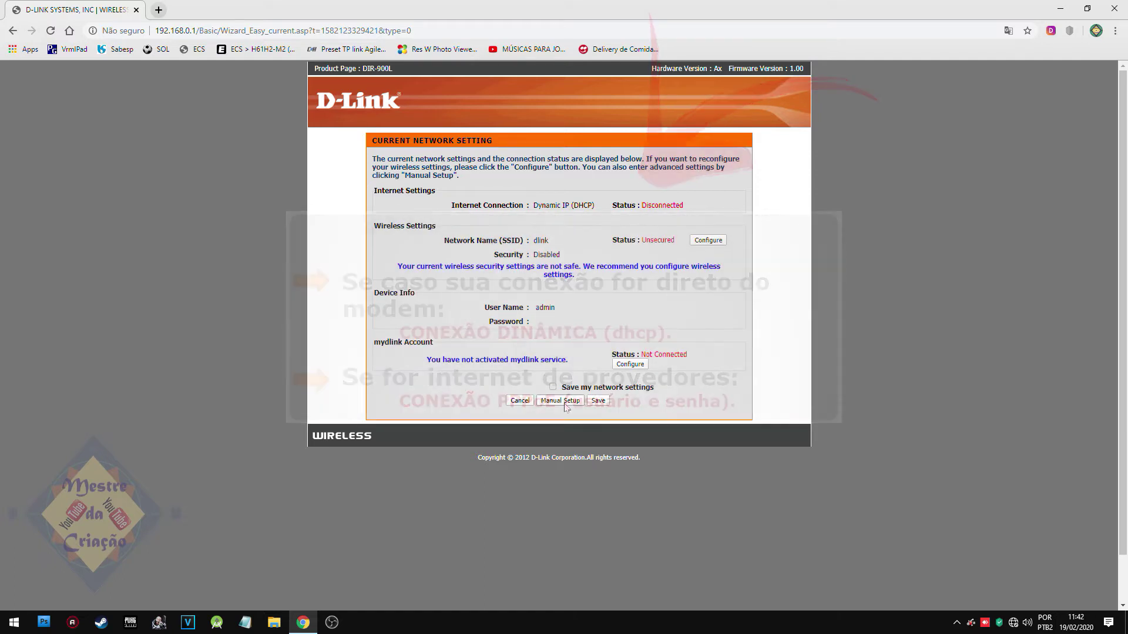
# In Manual Setup, switch the internet connection to PPPoE and enter the ISP user name and password.
pyautogui.click(562, 402)
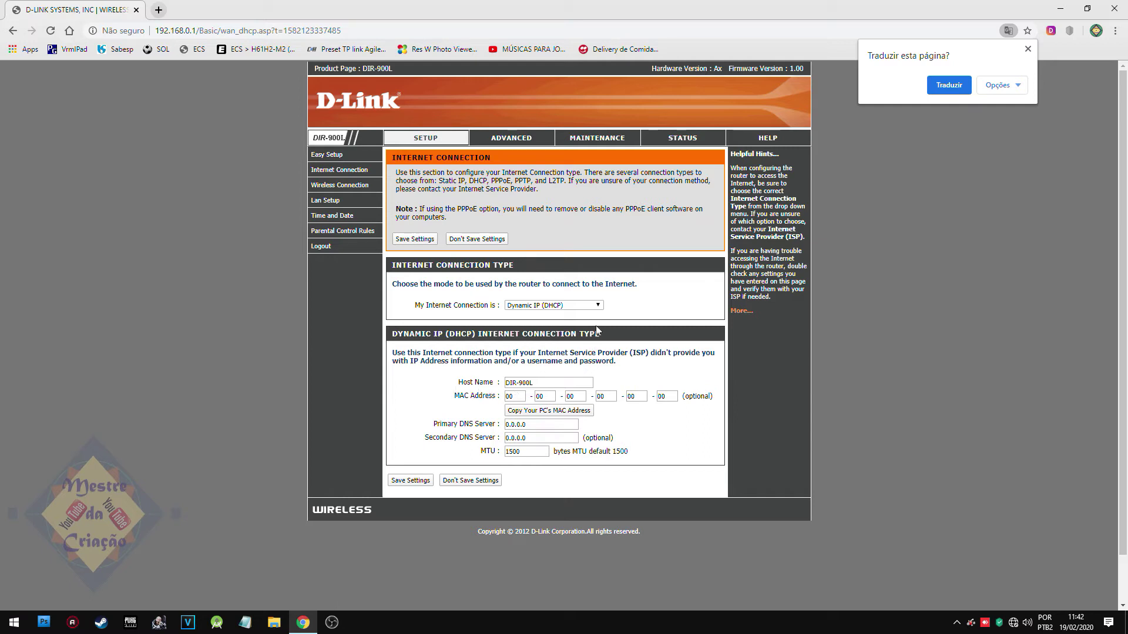
pyautogui.click(597, 306)
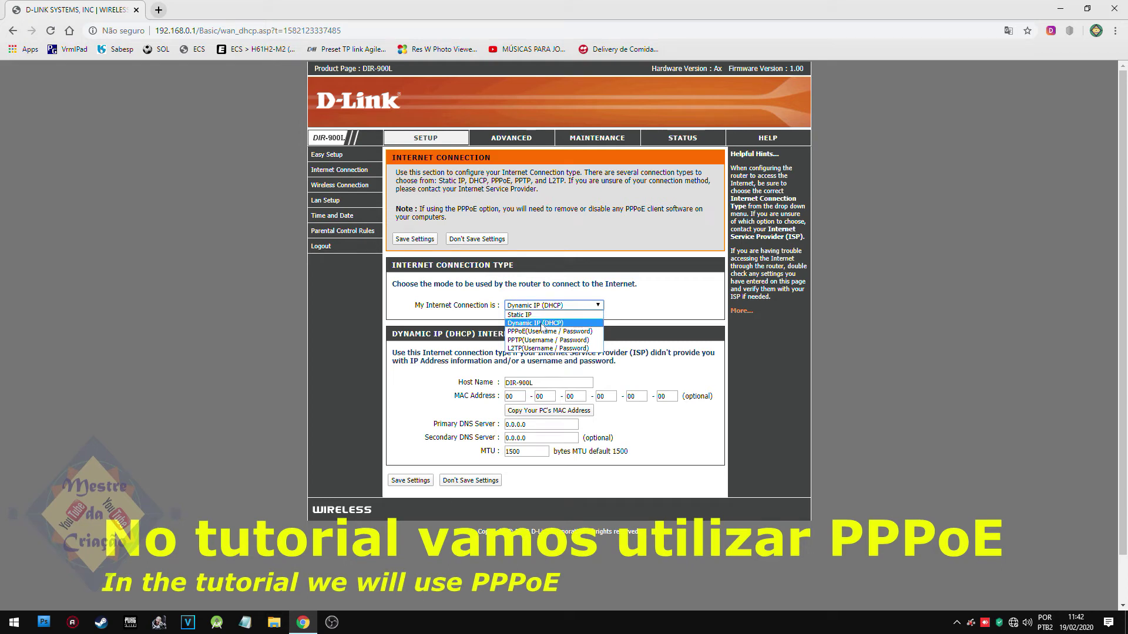
pyautogui.click(545, 332)
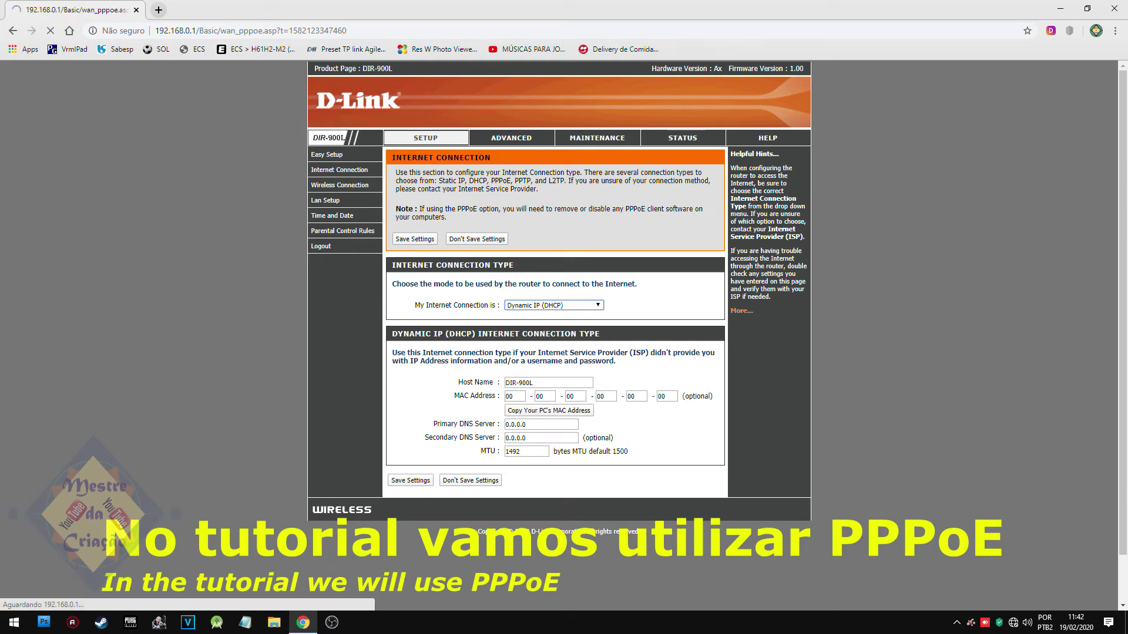
pyautogui.click(529, 376)
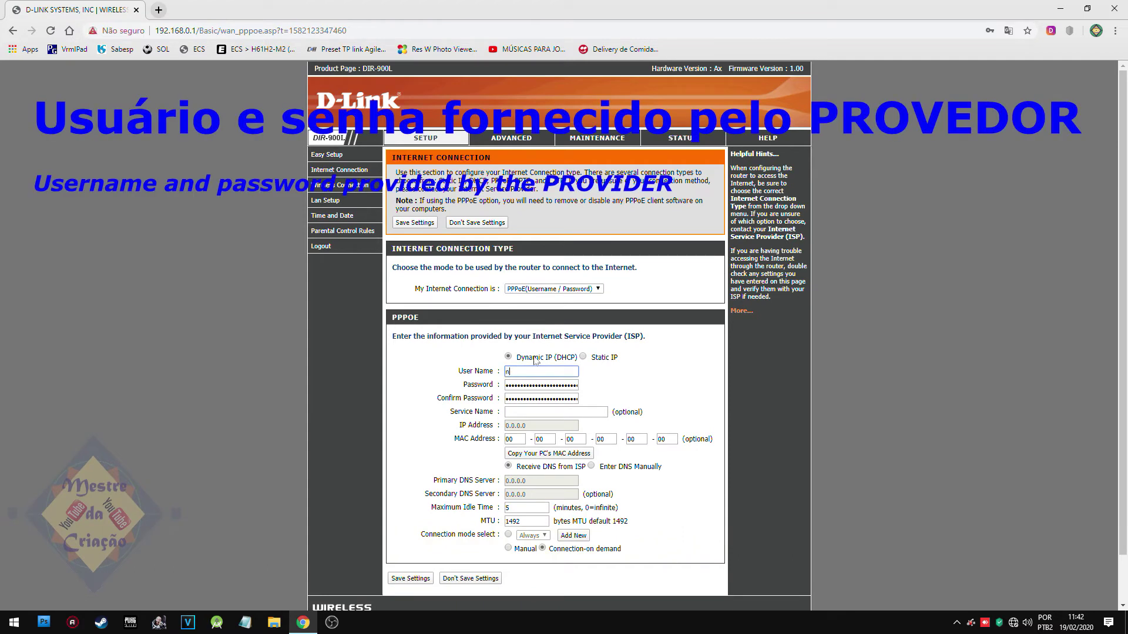
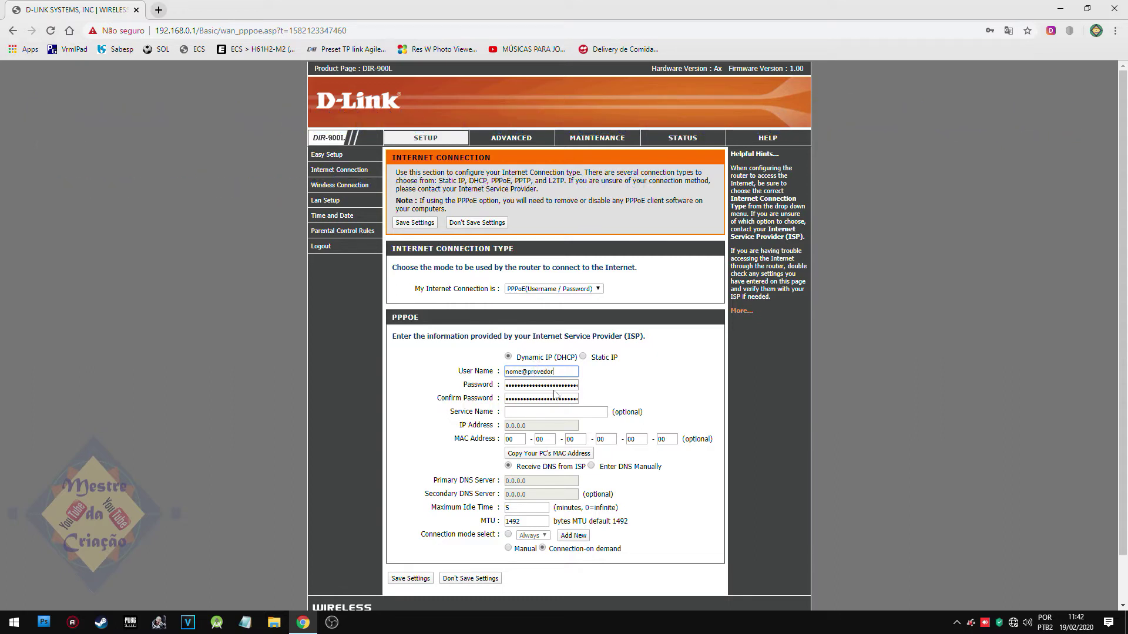
pyautogui.press('Tab')
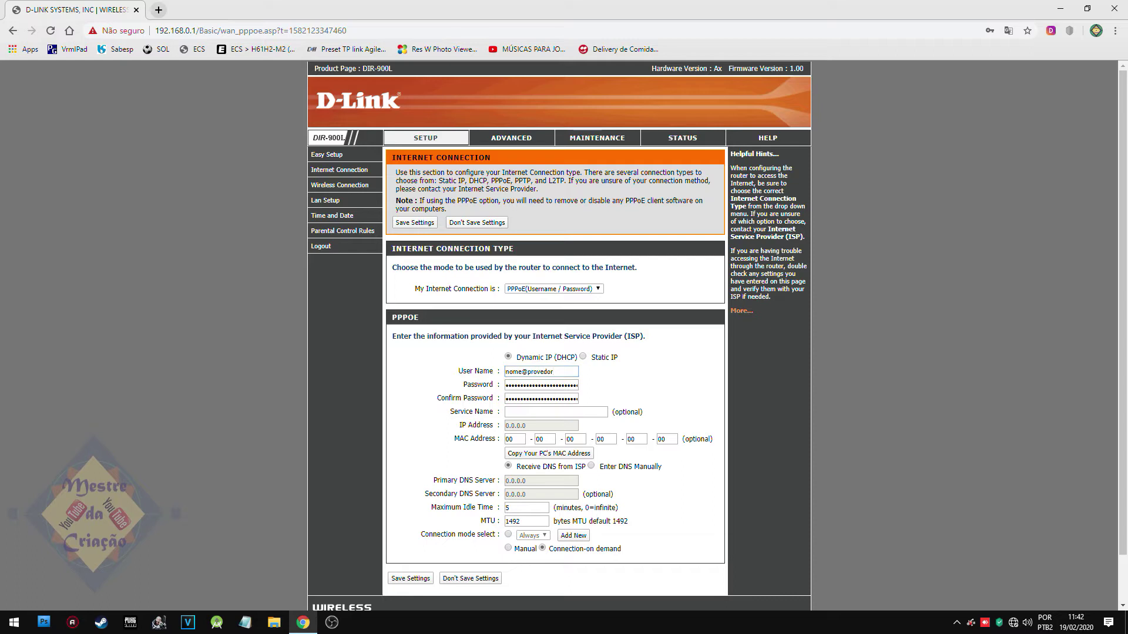
pyautogui.press('Tab')
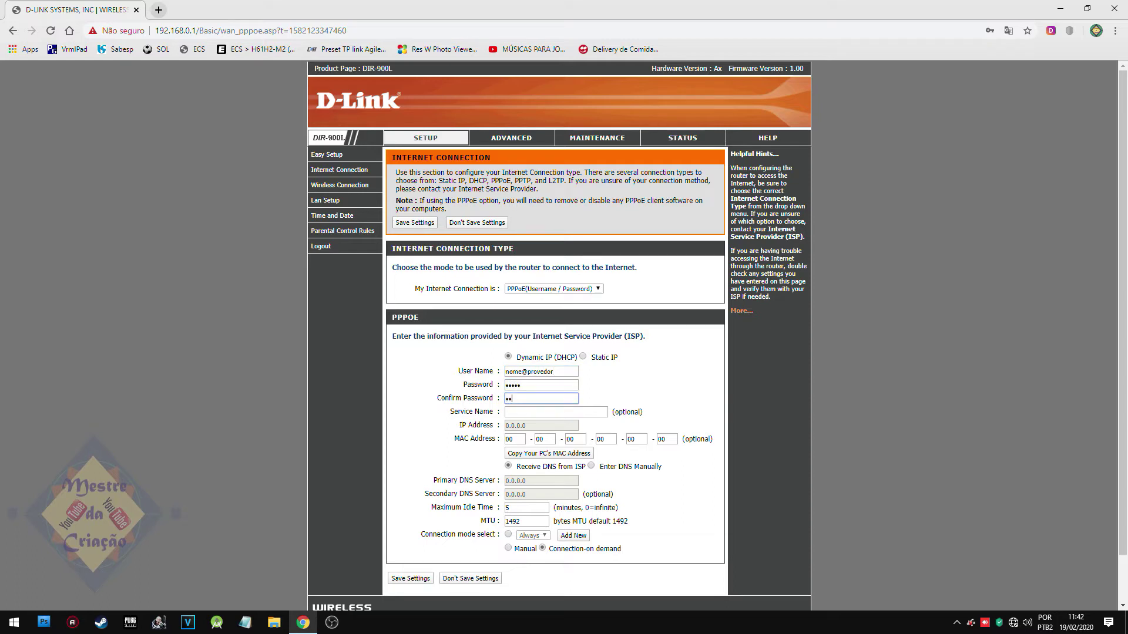
# Set the PPPoE connection to Always on, save the settings, and postpone the reboot.
pyautogui.scroll(-1, 553, 428)
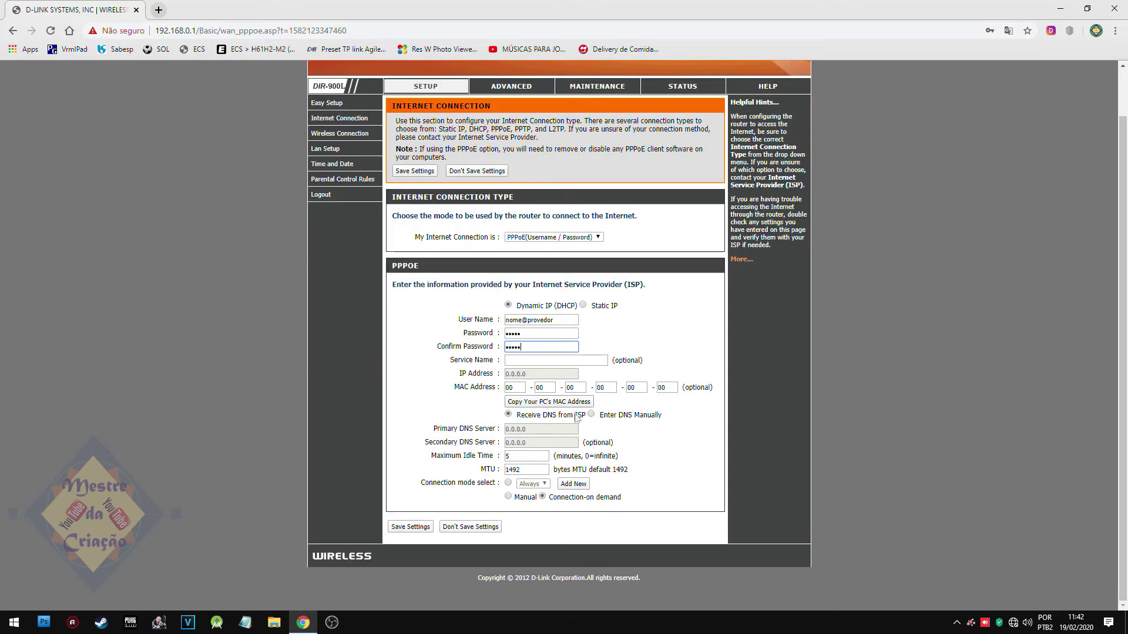
pyautogui.click(509, 482)
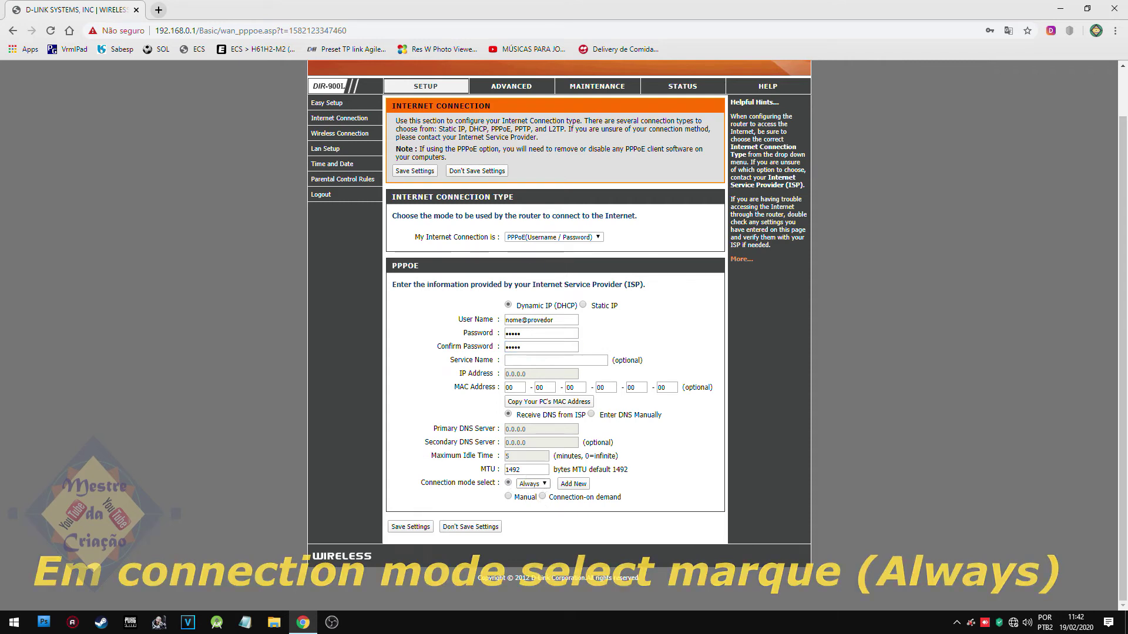
pyautogui.click(544, 484)
pyautogui.click(545, 487)
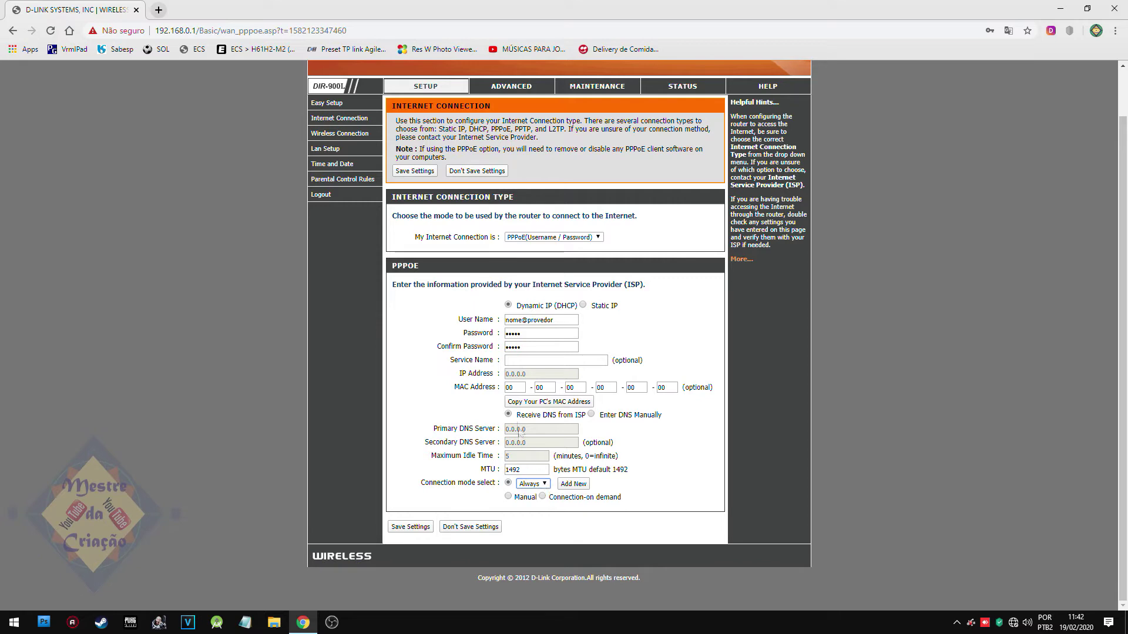
pyautogui.click(506, 347)
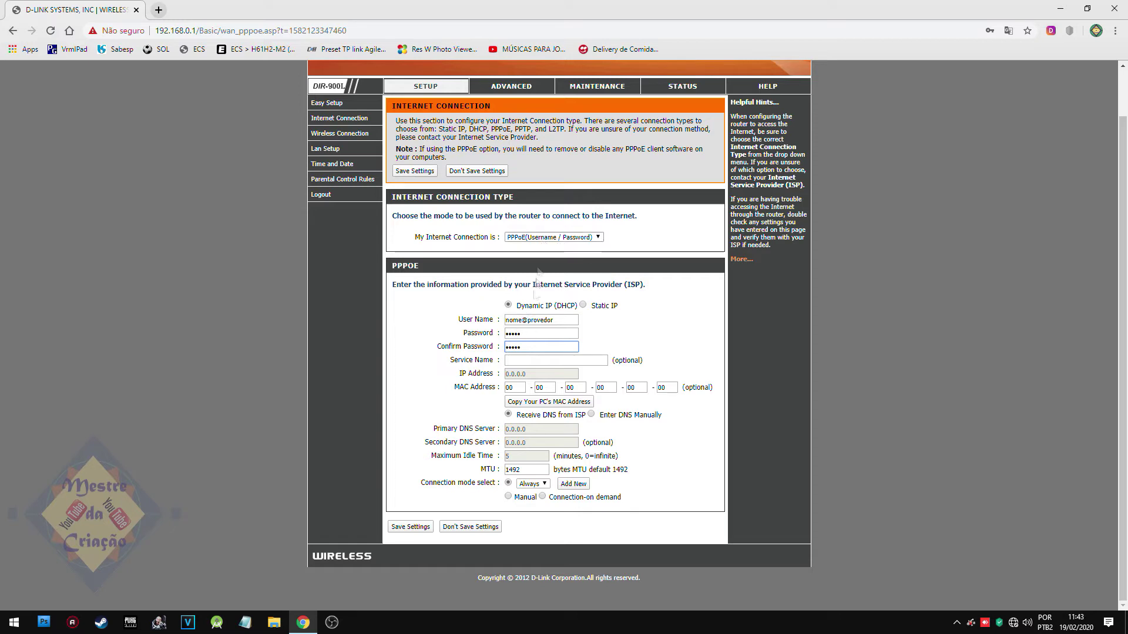
pyautogui.click(409, 526)
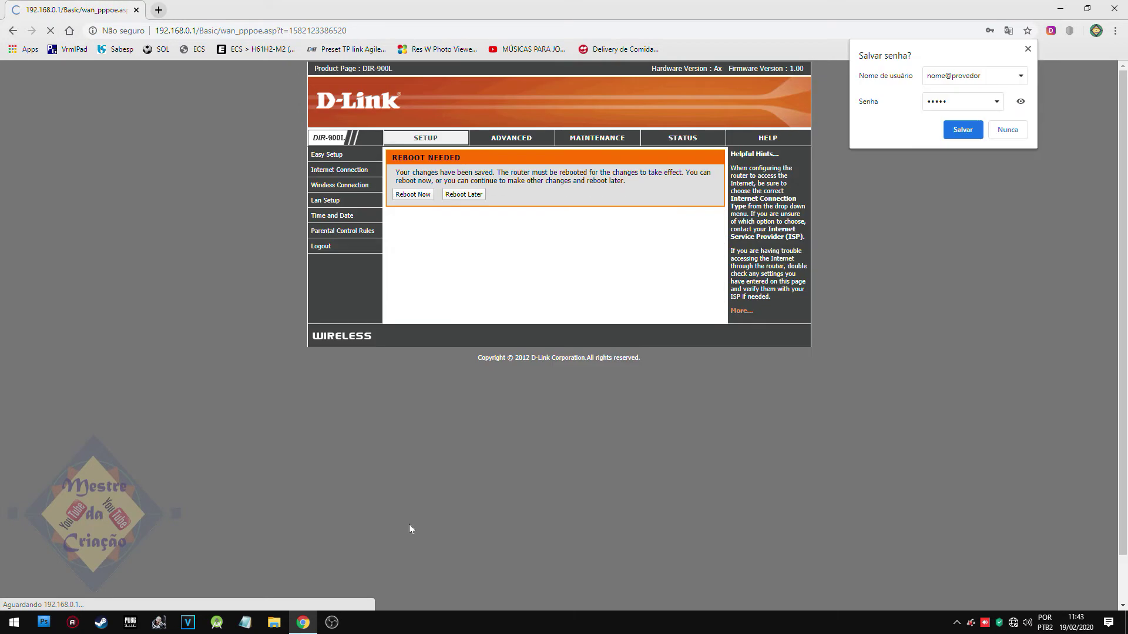
pyautogui.click(480, 197)
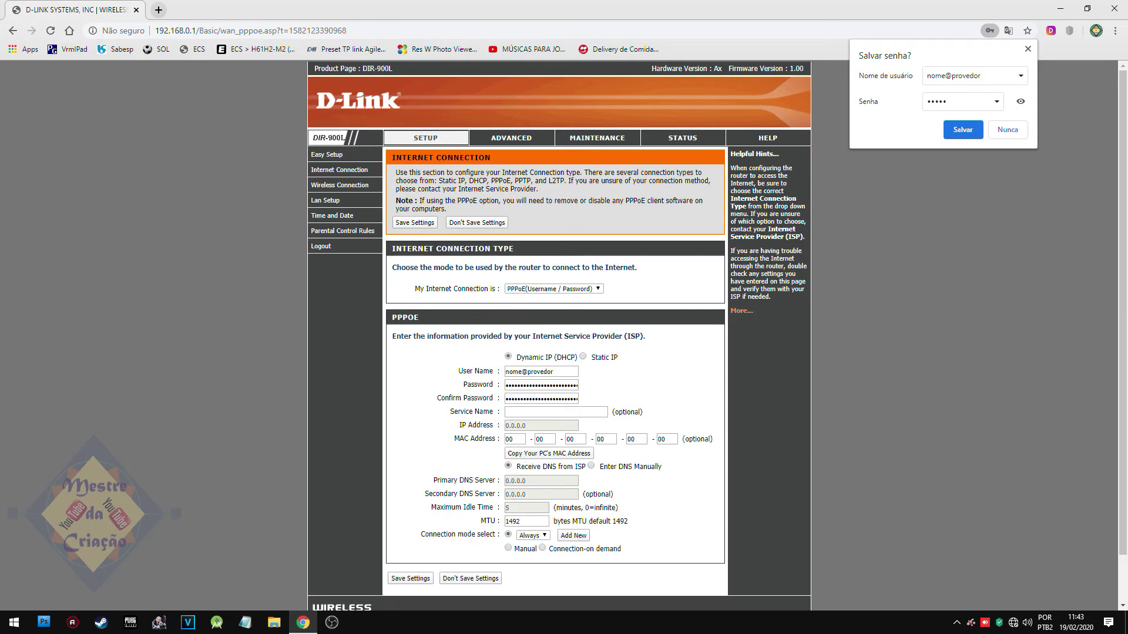
# In manual wireless setup, rename the network from dlink to 'Canal Mestre'.
pyautogui.click(336, 186)
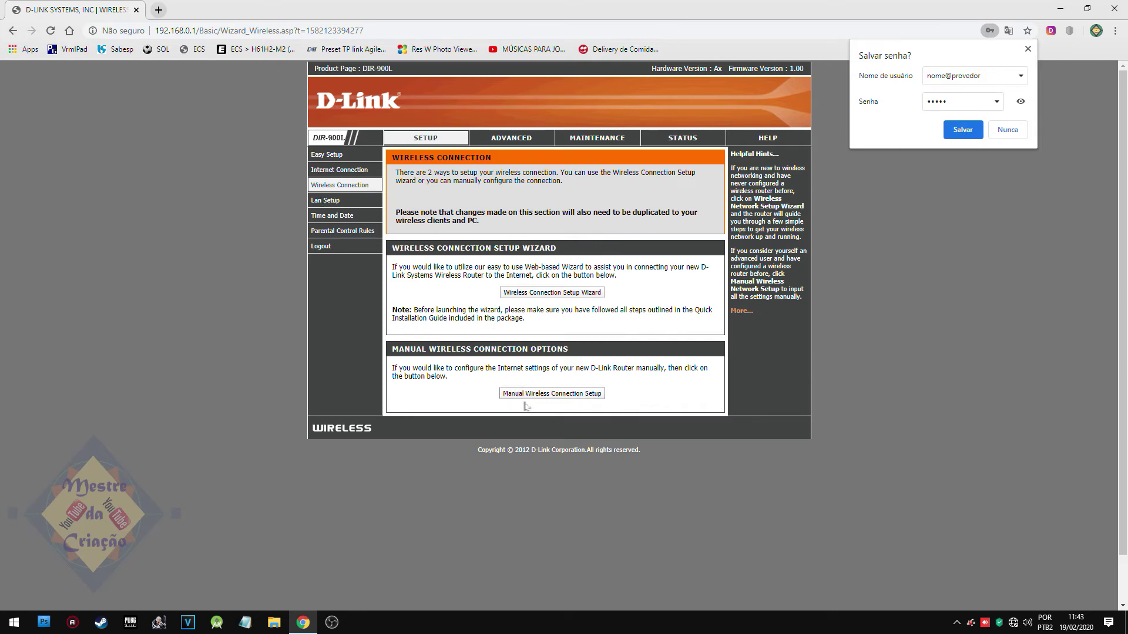
pyautogui.click(549, 394)
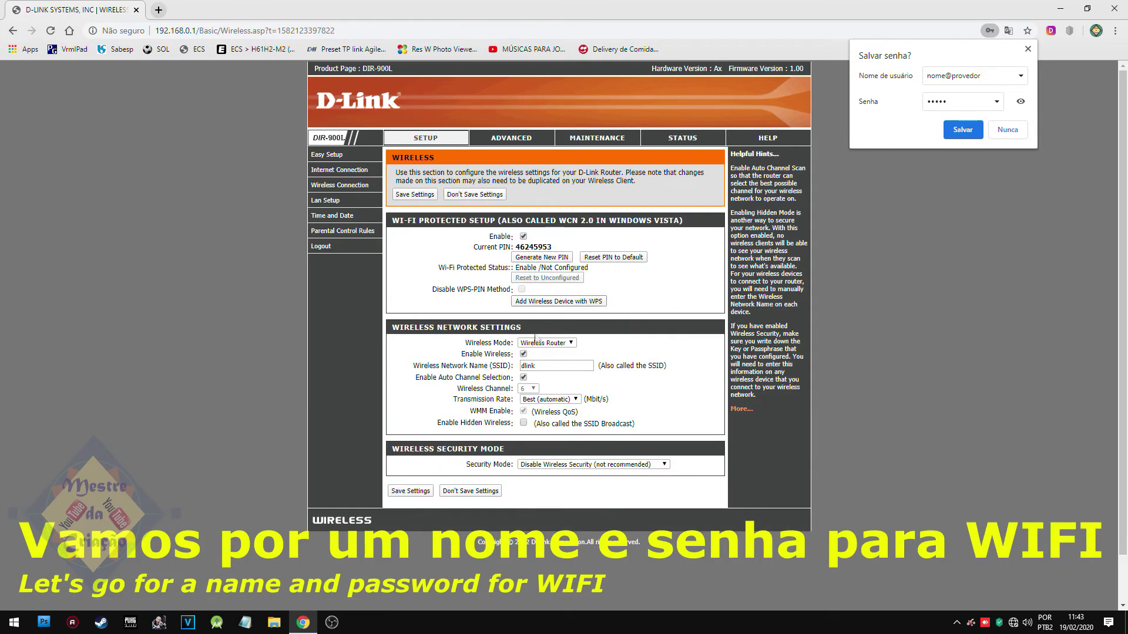
pyautogui.doubleClick(527, 366)
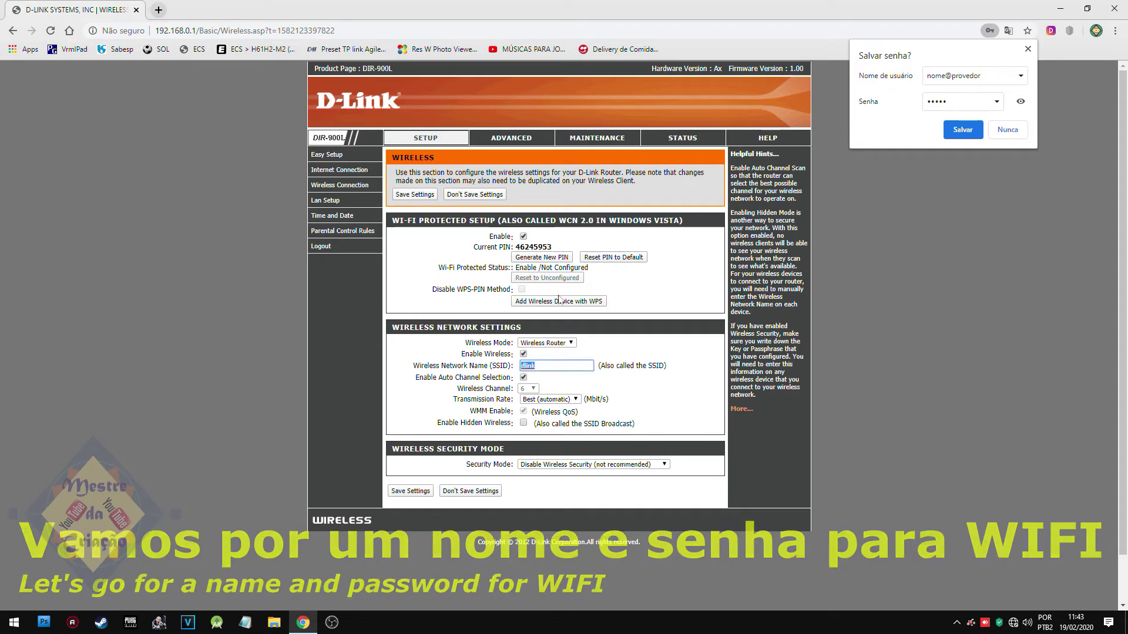
pyautogui.write('Cana')
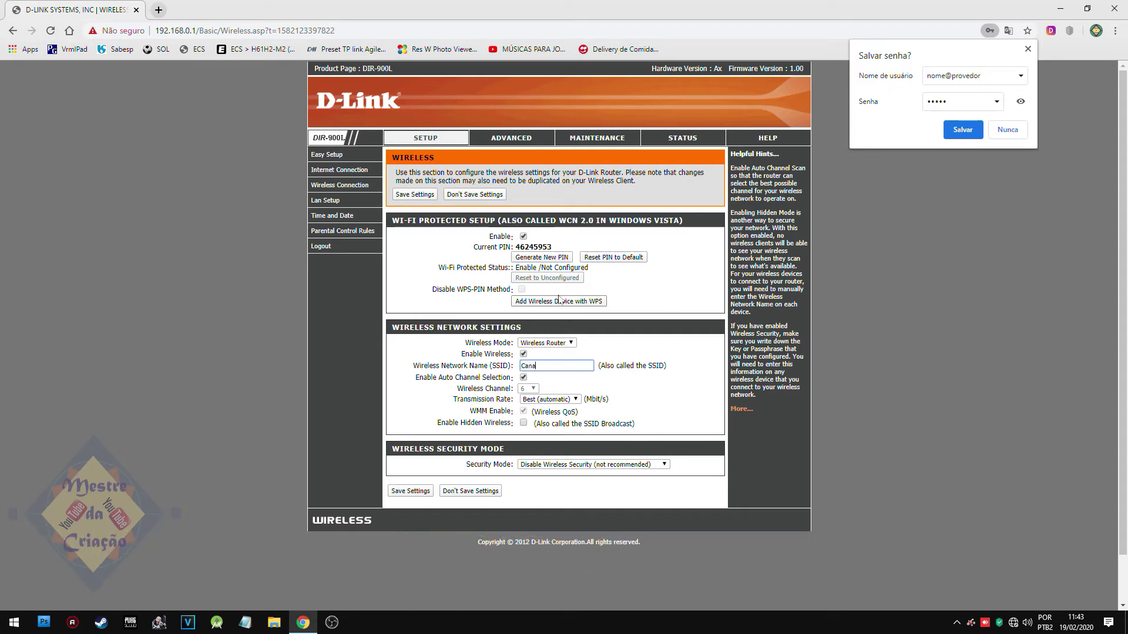
pyautogui.write('l Mestre da Criacao')
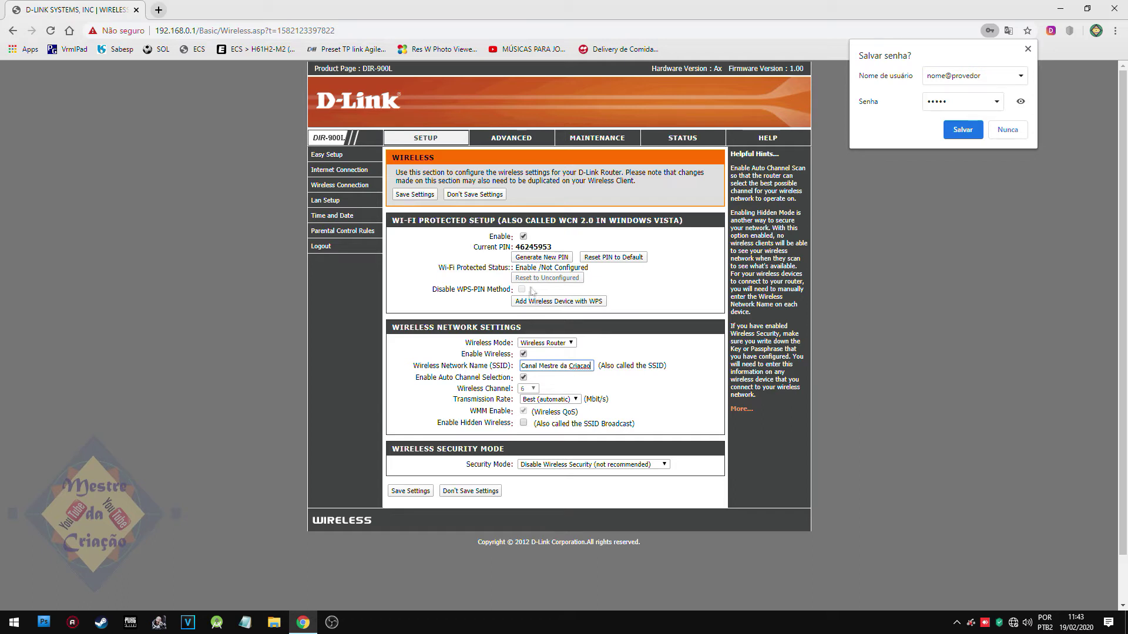
# Set security mode to WPA2 Only with AUTO(TKIP/AES) cipher and enter the network key.
pyautogui.click(552, 464)
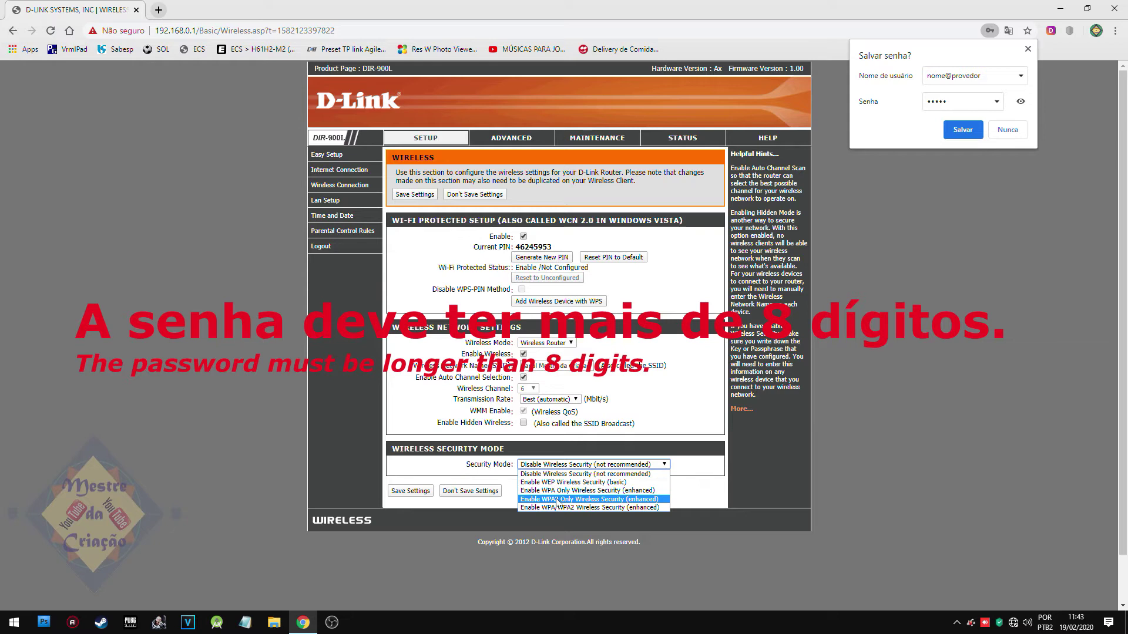
pyautogui.click(564, 499)
pyautogui.scroll(-1, 564, 496)
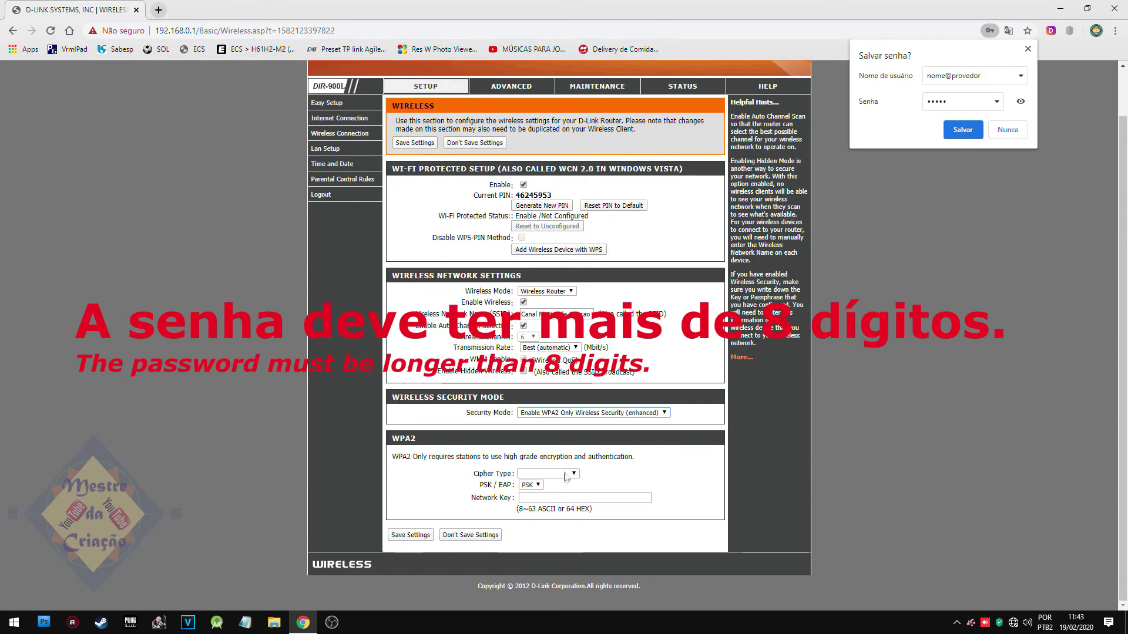
pyautogui.click(573, 473)
pyautogui.click(546, 483)
pyautogui.click(585, 498)
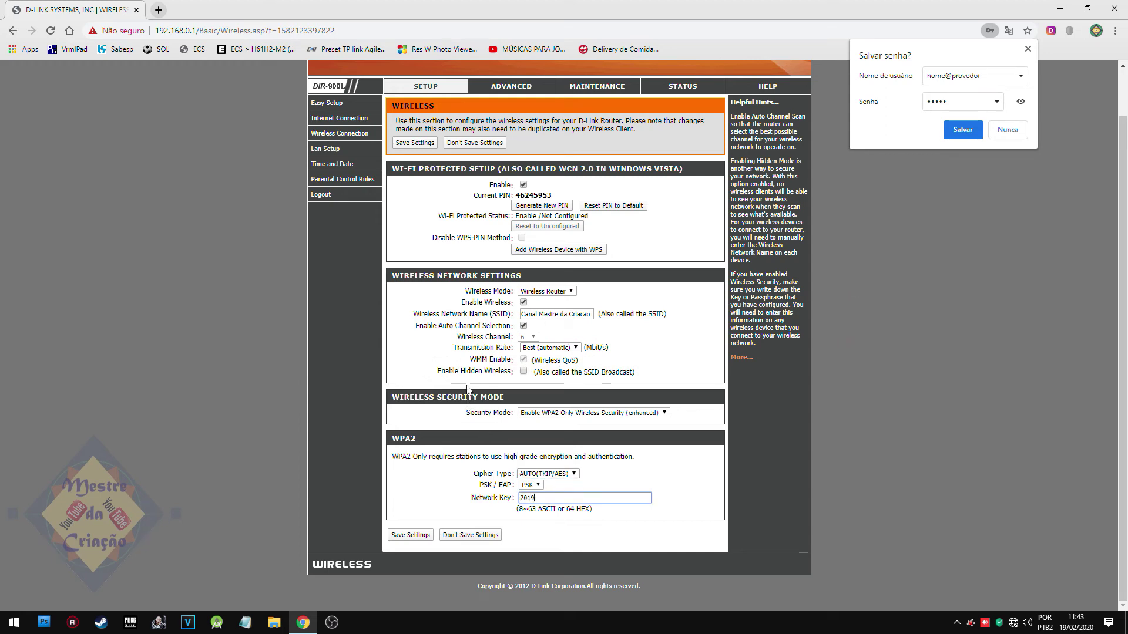
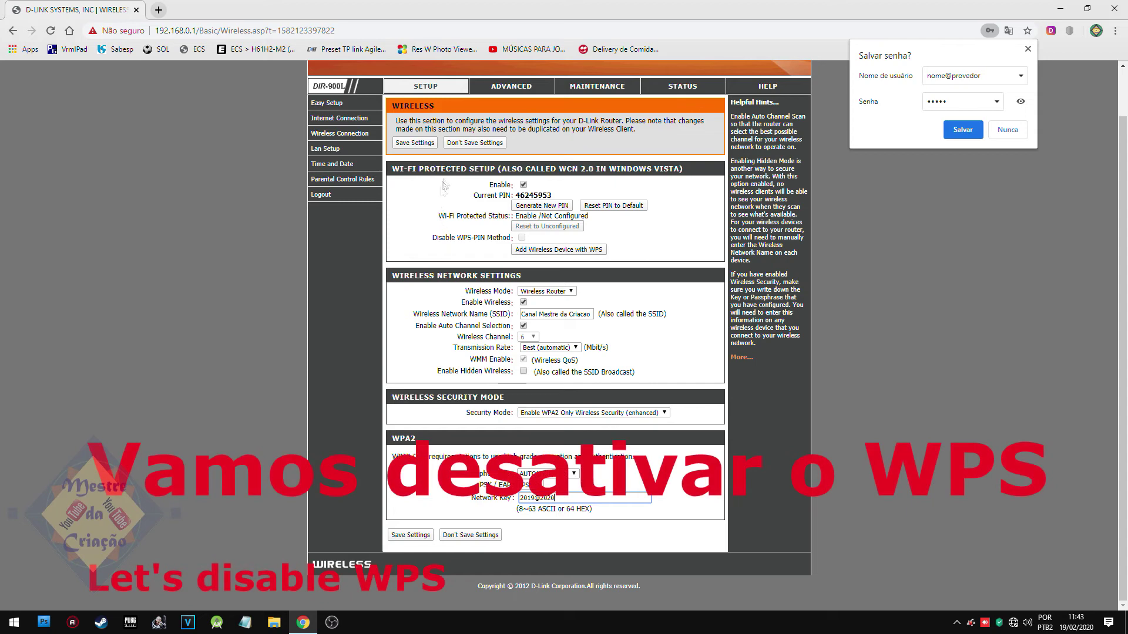
# Disable WPS, save the wireless settings, and postpone the reboot.
pyautogui.click(523, 185)
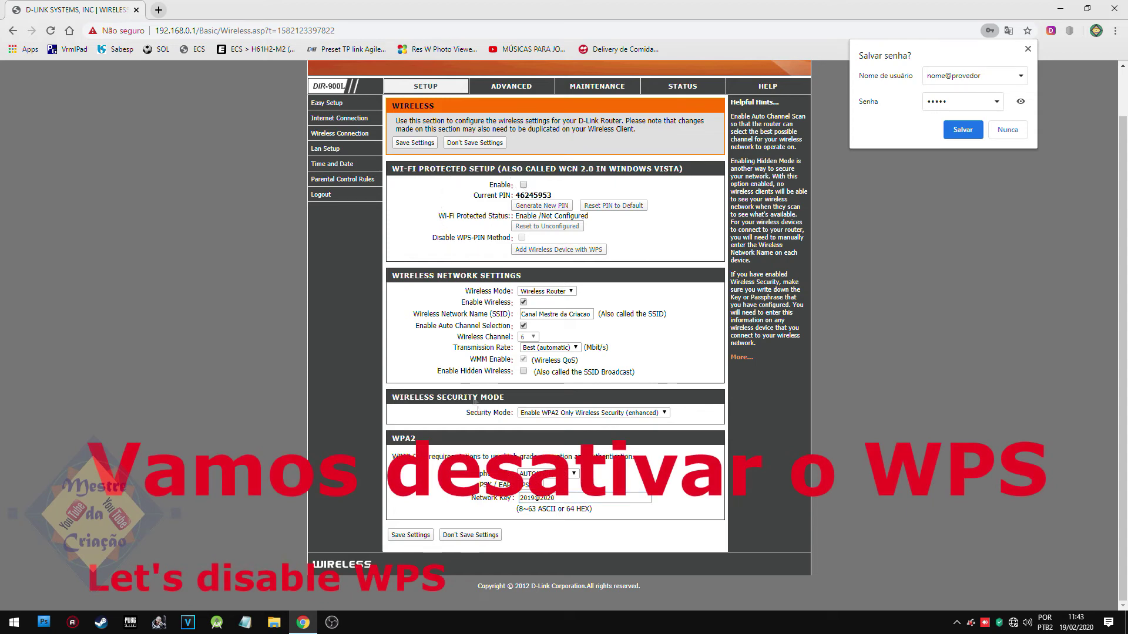
pyautogui.click(410, 535)
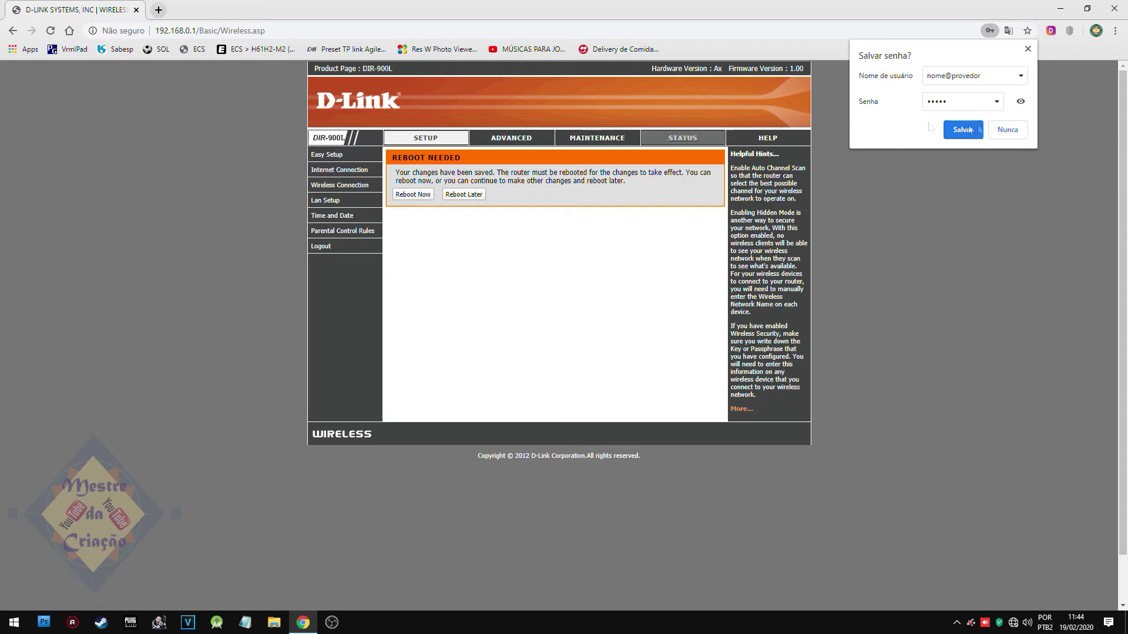
pyautogui.click(1013, 127)
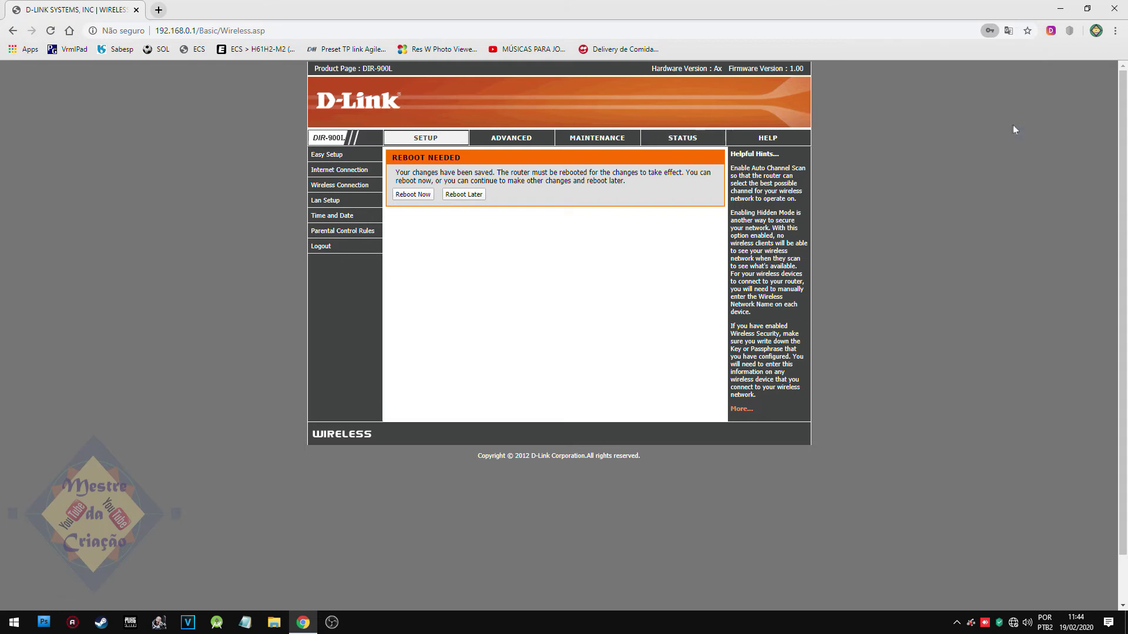
pyautogui.click(464, 195)
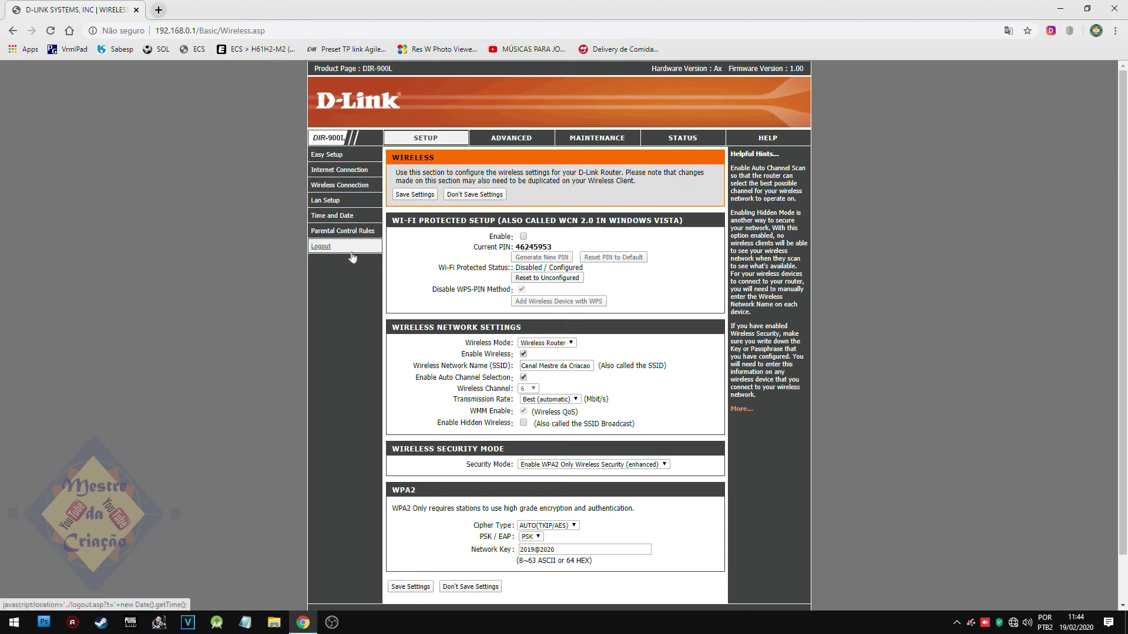
# Under Maintenance, enter and confirm a new admin password, then save it.
pyautogui.click(607, 136)
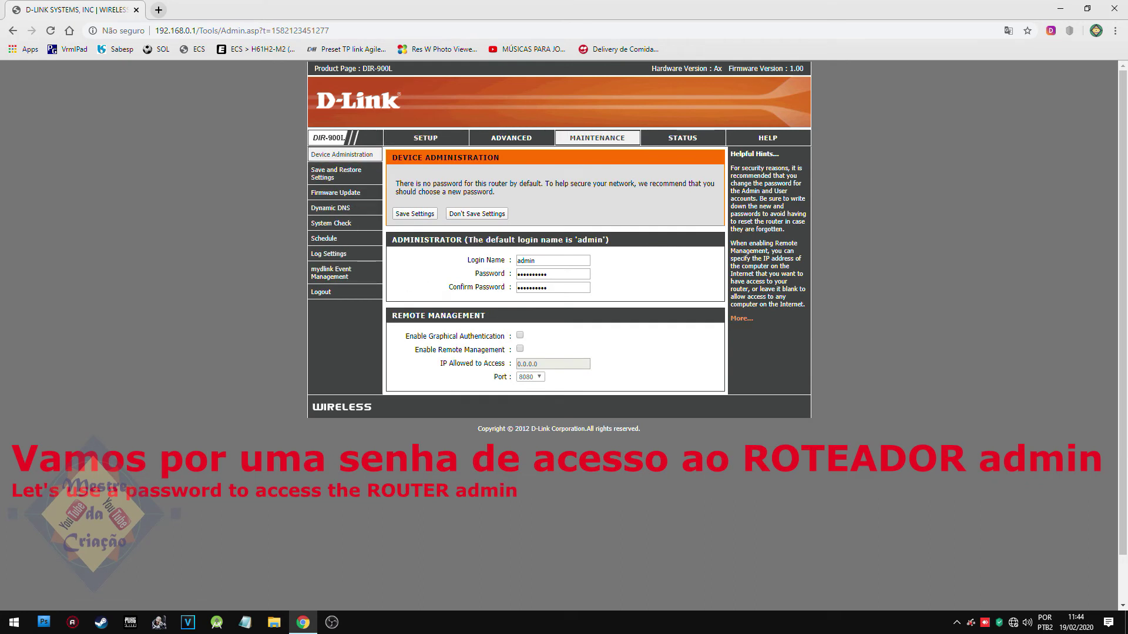
pyautogui.doubleClick(575, 274)
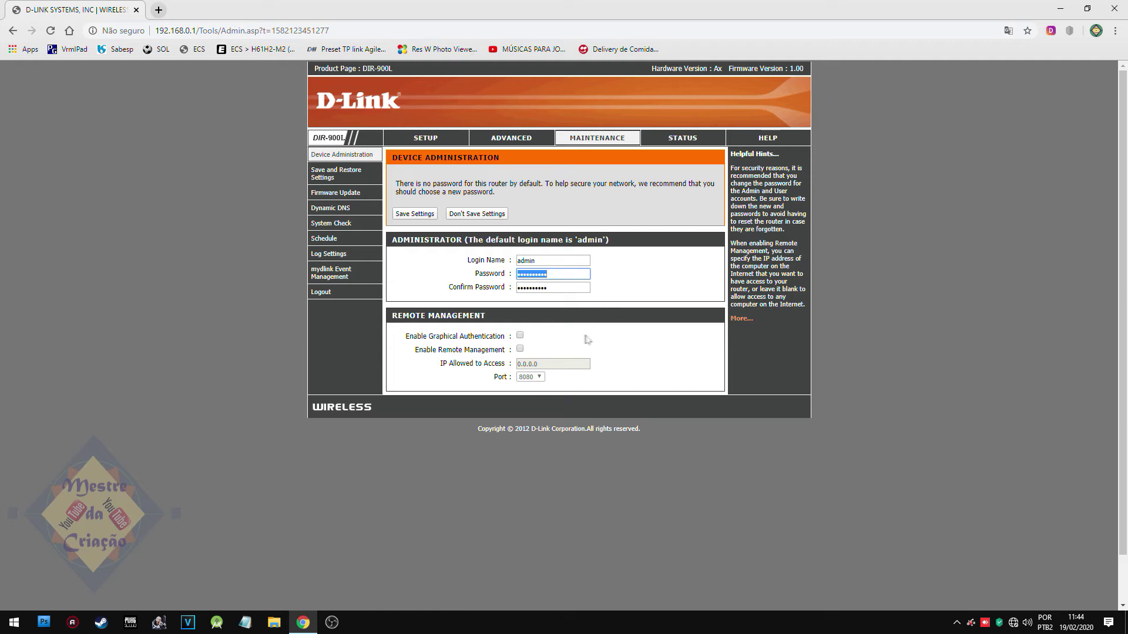
pyautogui.write('1')
pyautogui.press('Tab')
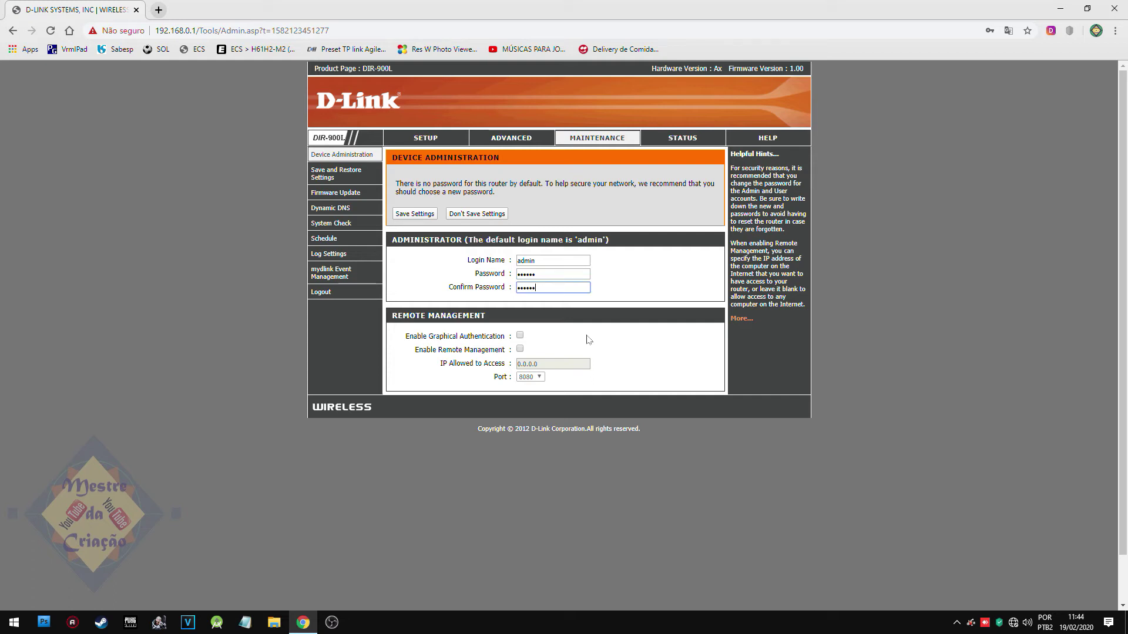
pyautogui.click(415, 215)
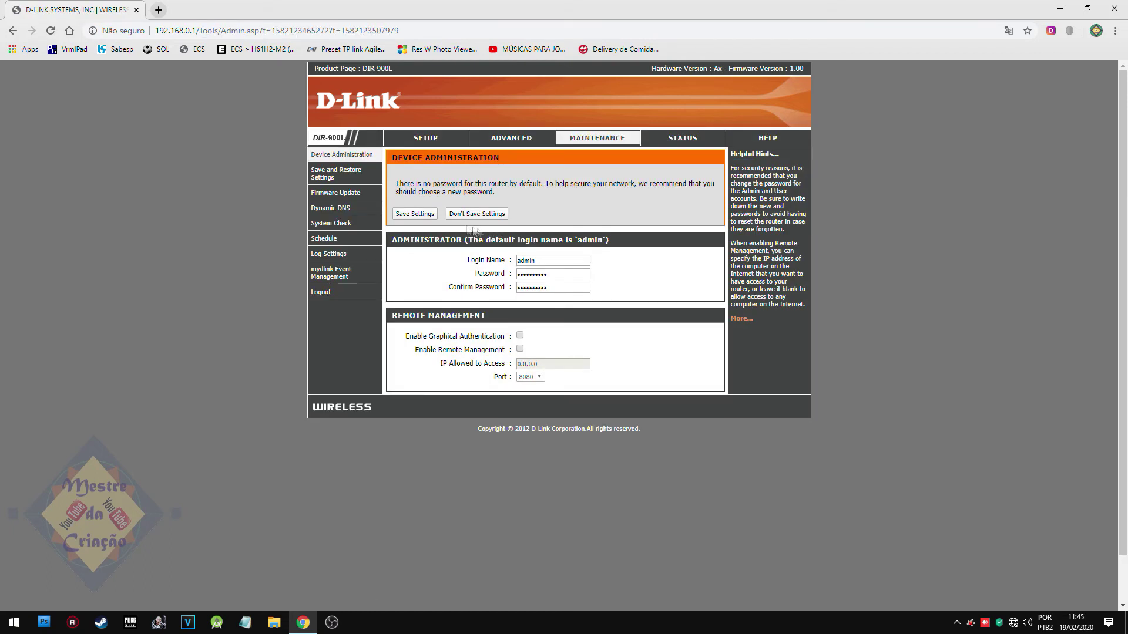
# In Lan Setup, change the router IP from 192.168.0.1 to 192.168.1.1, save, and reboot now.
pyautogui.click(419, 140)
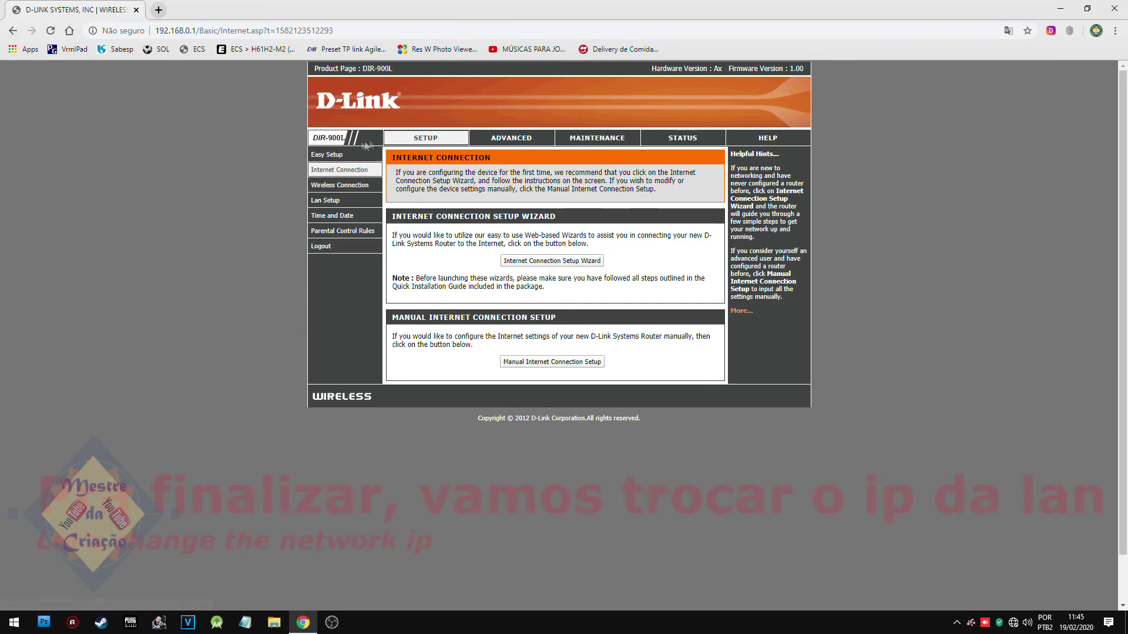
pyautogui.click(326, 201)
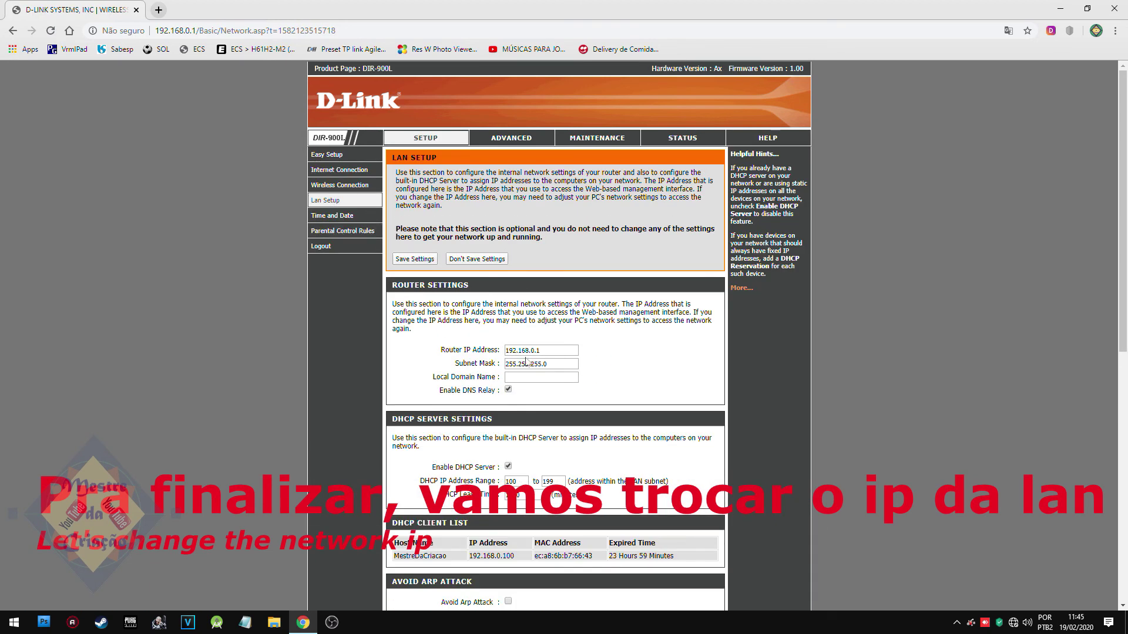
pyautogui.scroll(-1, 511, 364)
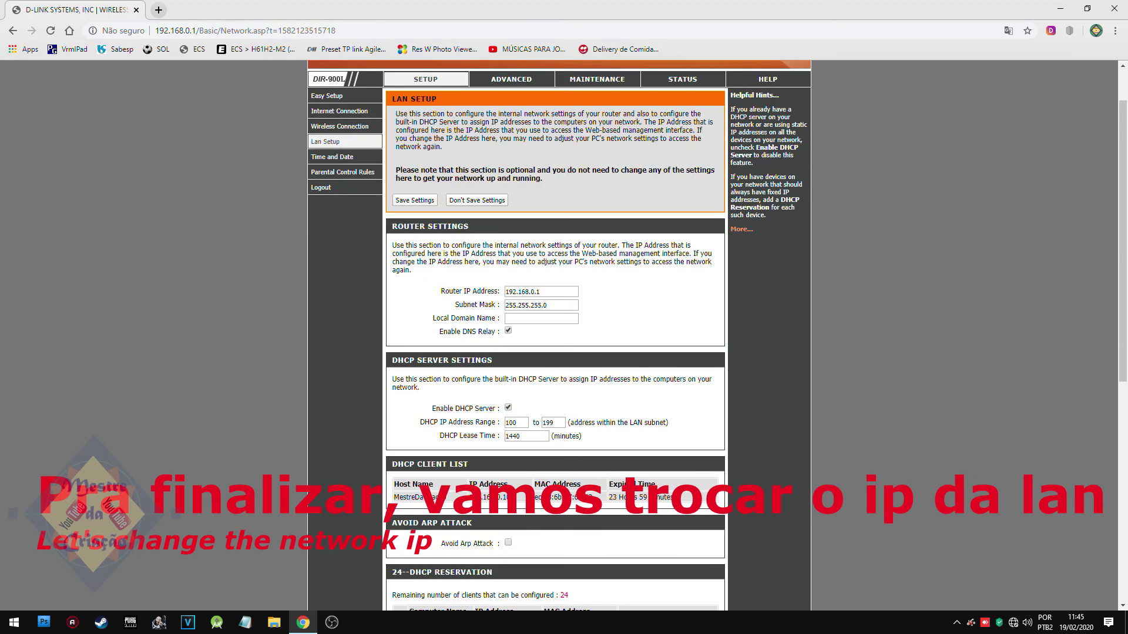
pyautogui.moveTo(530, 292); pyautogui.dragTo(535, 292)
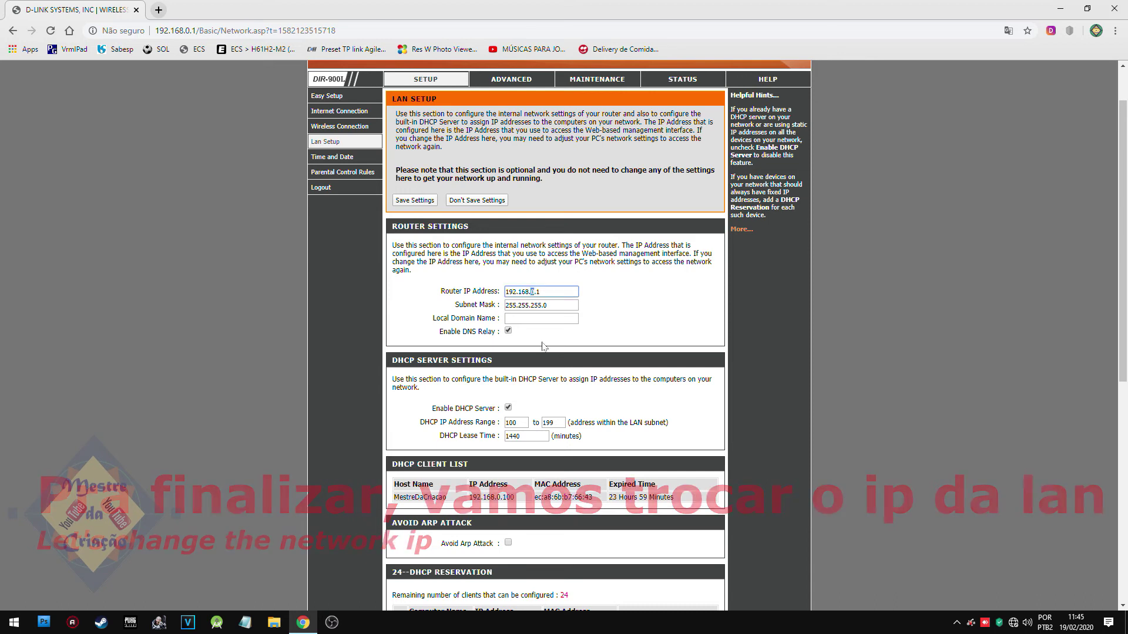
pyautogui.write('1')
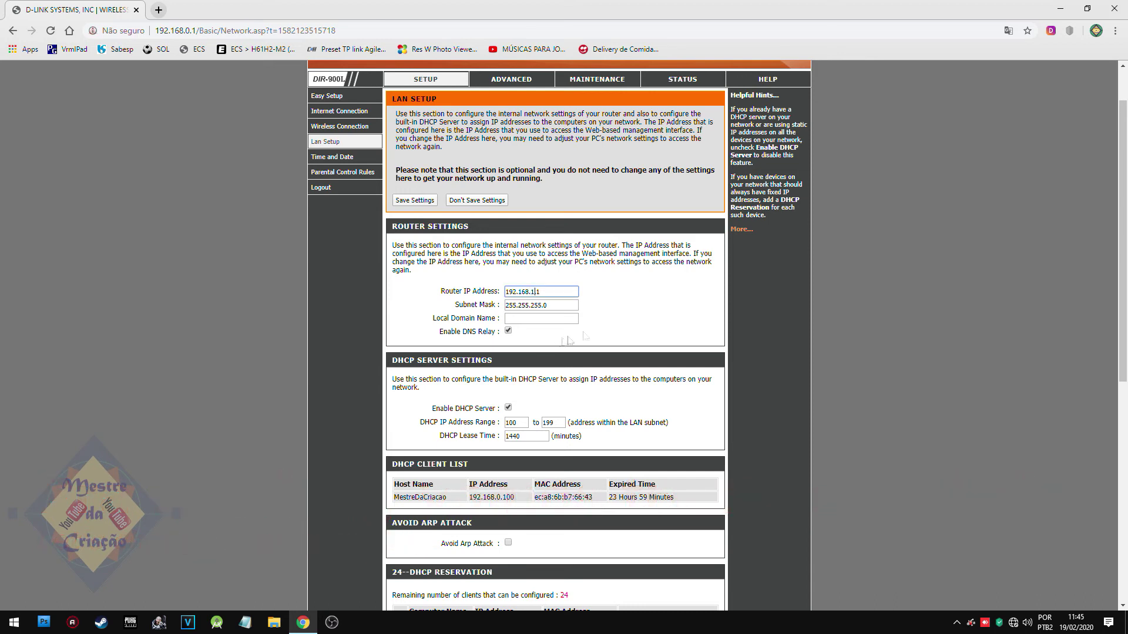
pyautogui.scroll(-4, 625, 346)
pyautogui.scroll(5, 619, 387)
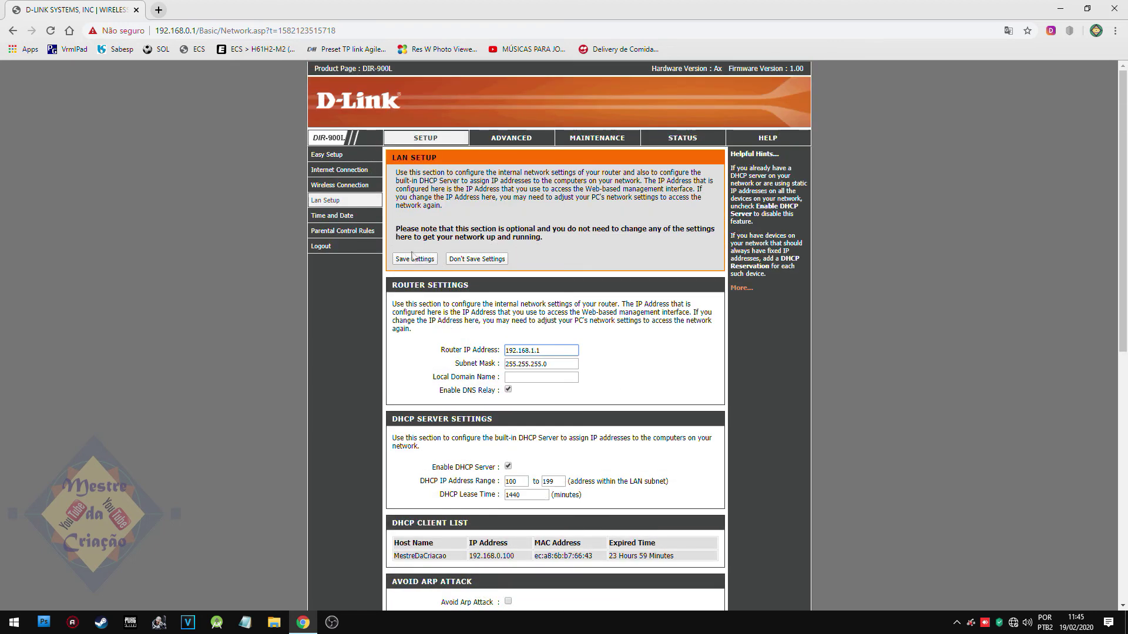
pyautogui.click(426, 263)
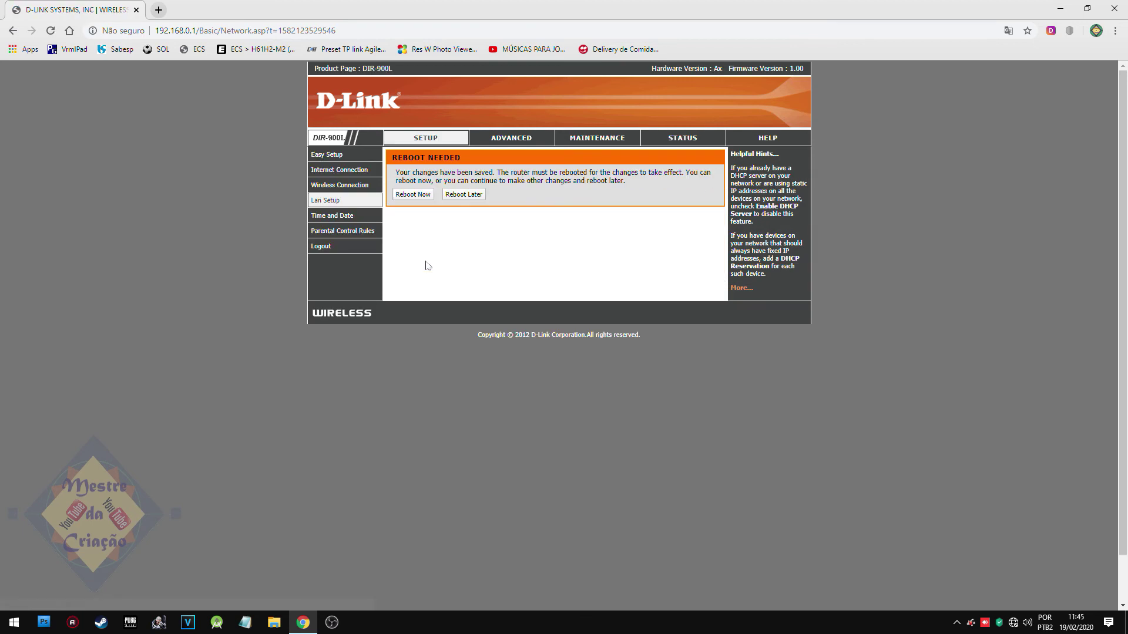
pyautogui.click(418, 197)
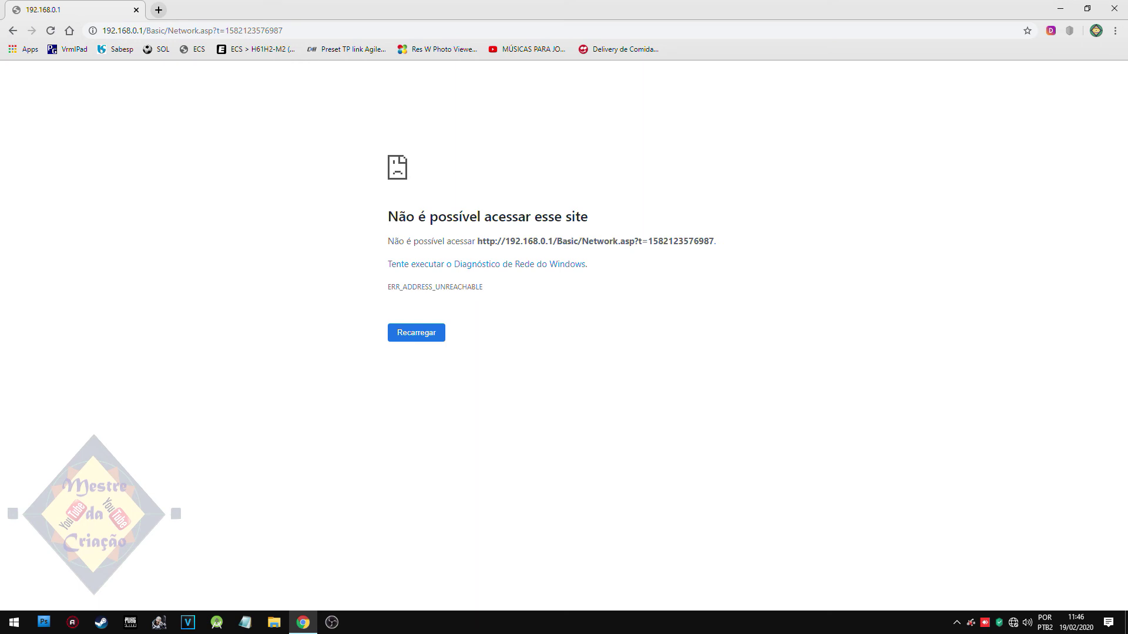
# Browse to 192.168.1.1 and log in as admin with the admin password.
pyautogui.click(284, 30)
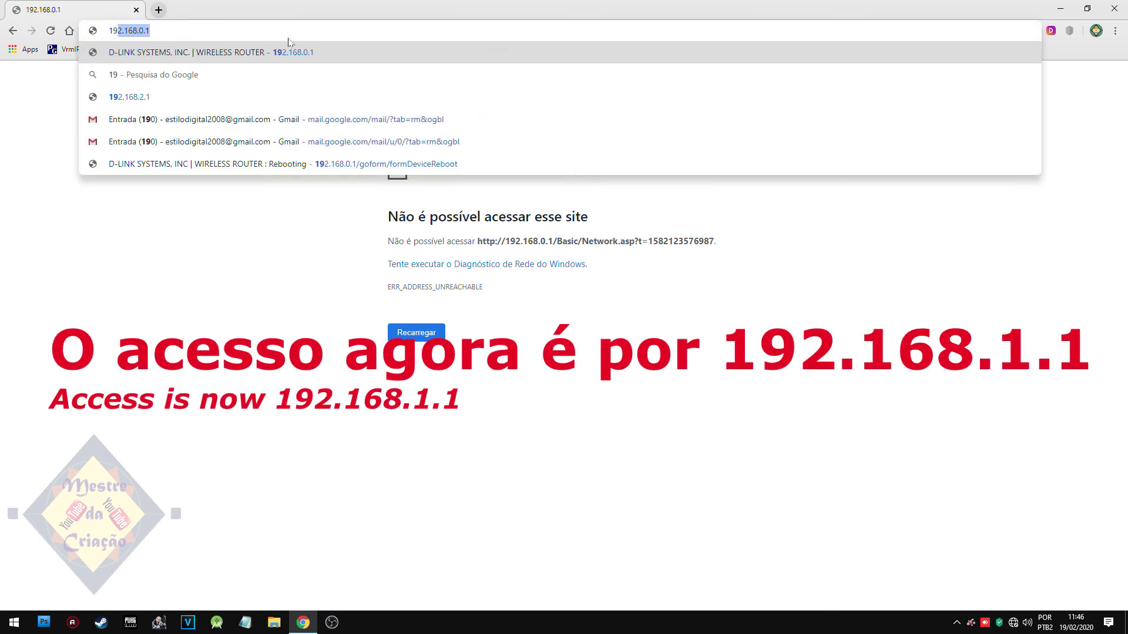
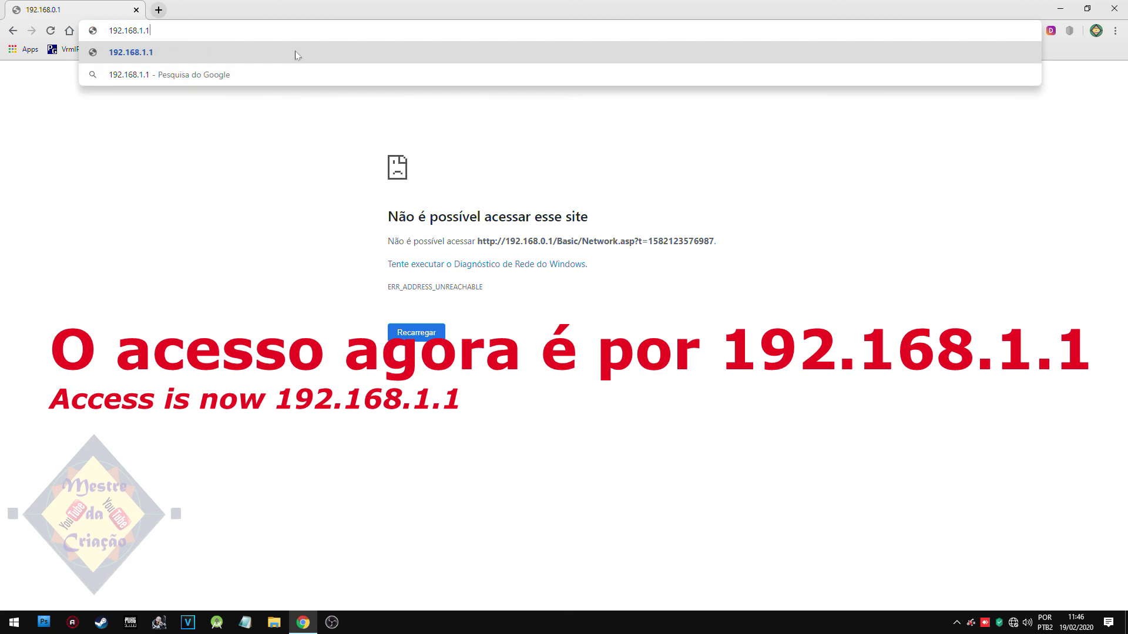
pyautogui.press('Return')
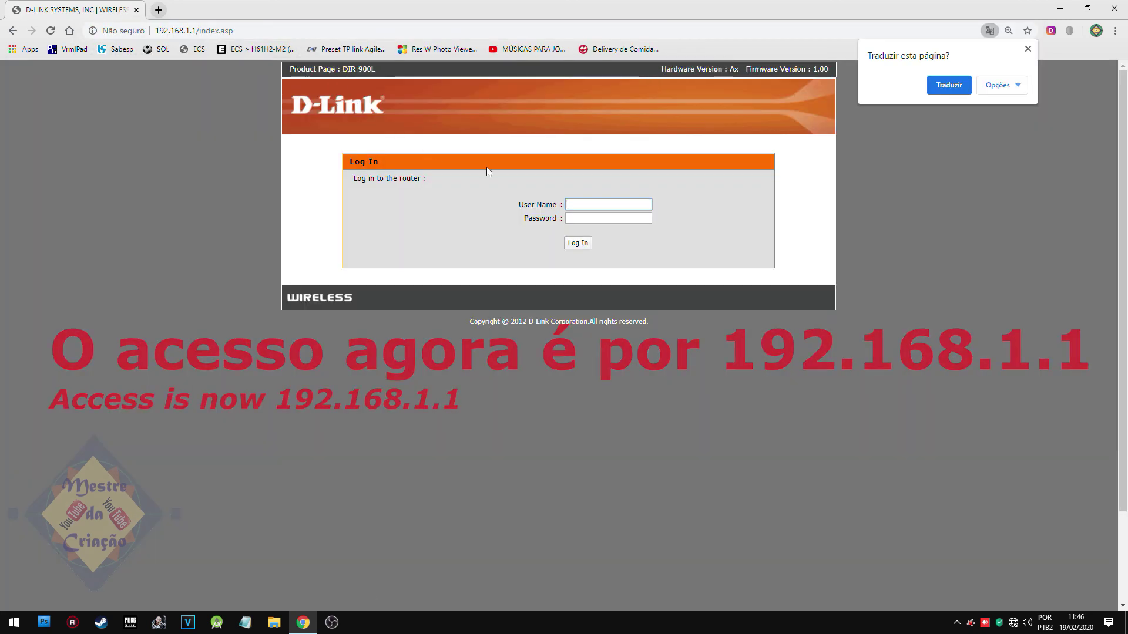
pyautogui.press('Tab')
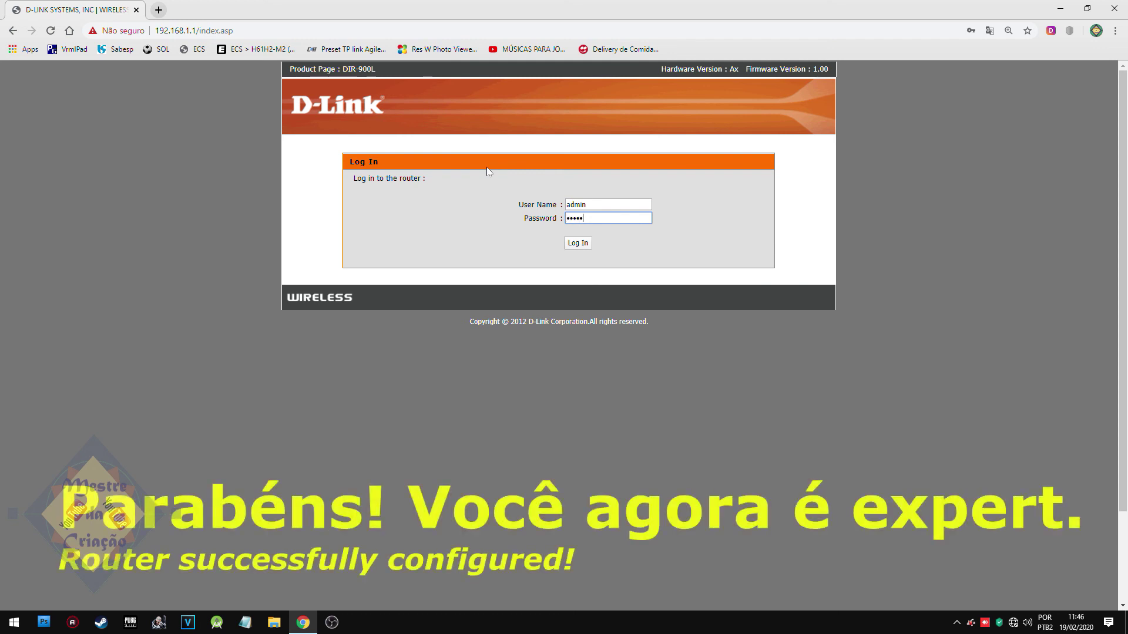
pyautogui.click(572, 245)
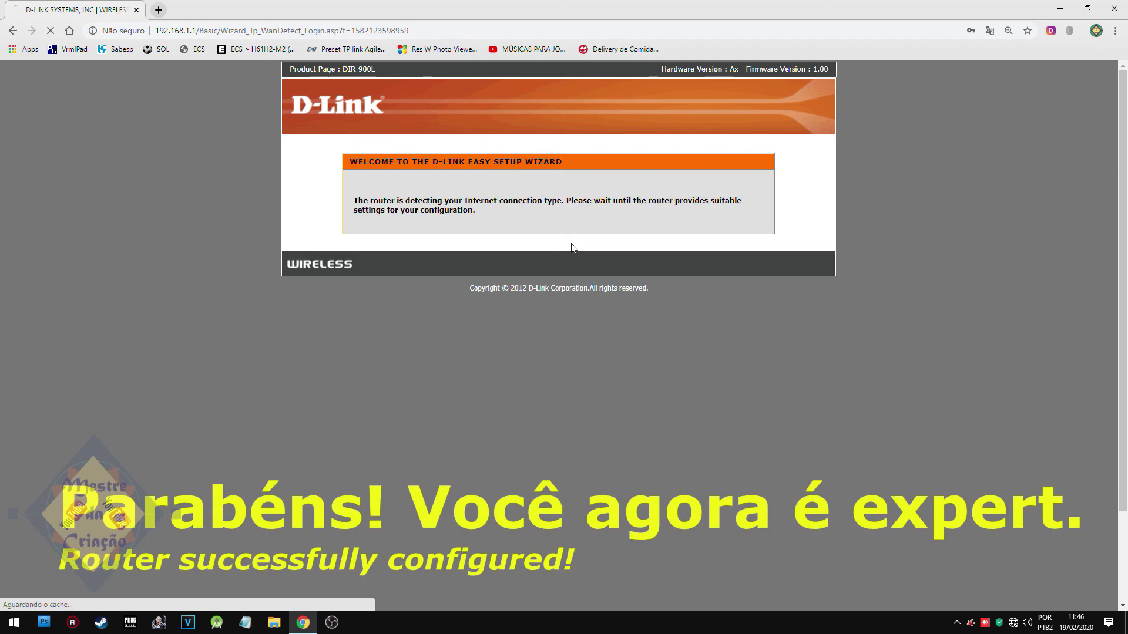